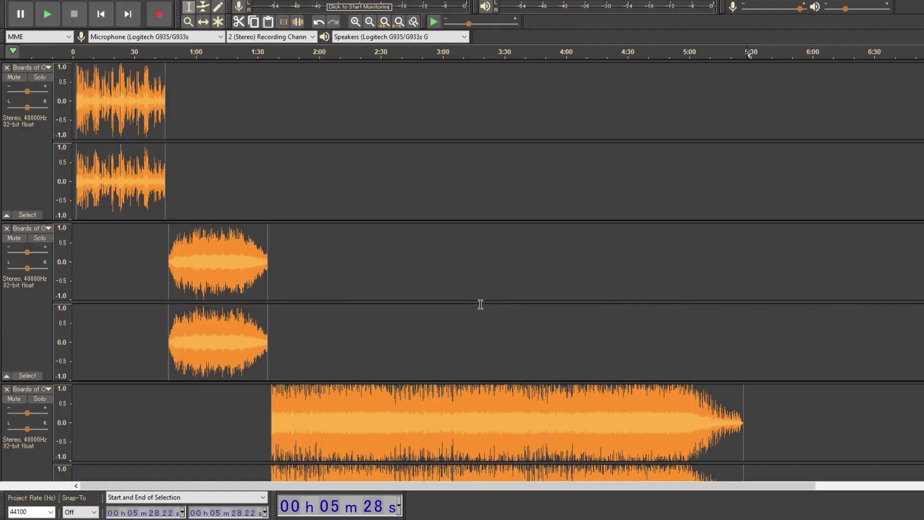
Step: Extract Cue File Prep.ny from Cue File Prep.zip onto the desktop
scroll(480, 303, "down", 5)
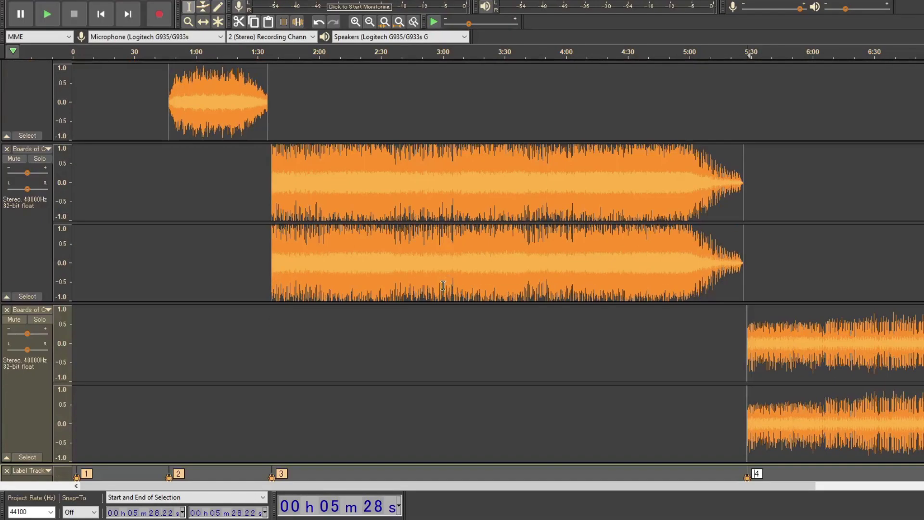
scroll(233, 308, "up", 2)
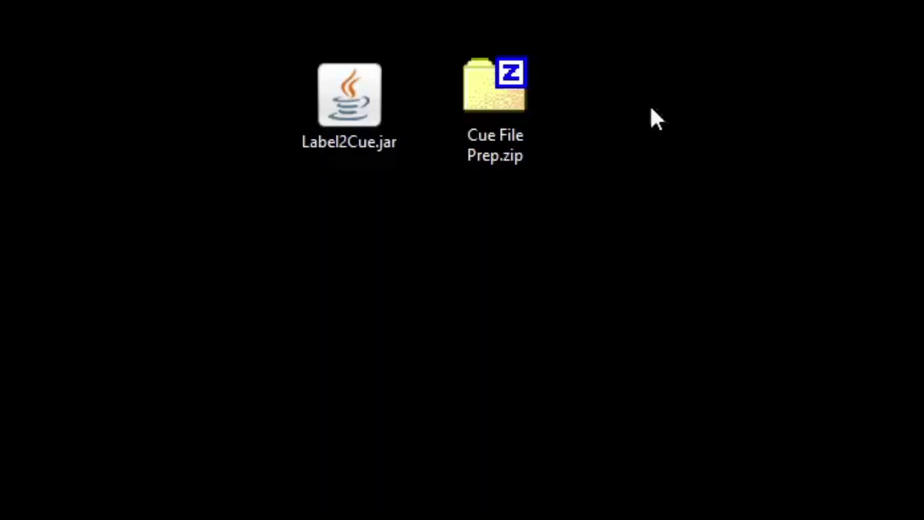
double_click(516, 123)
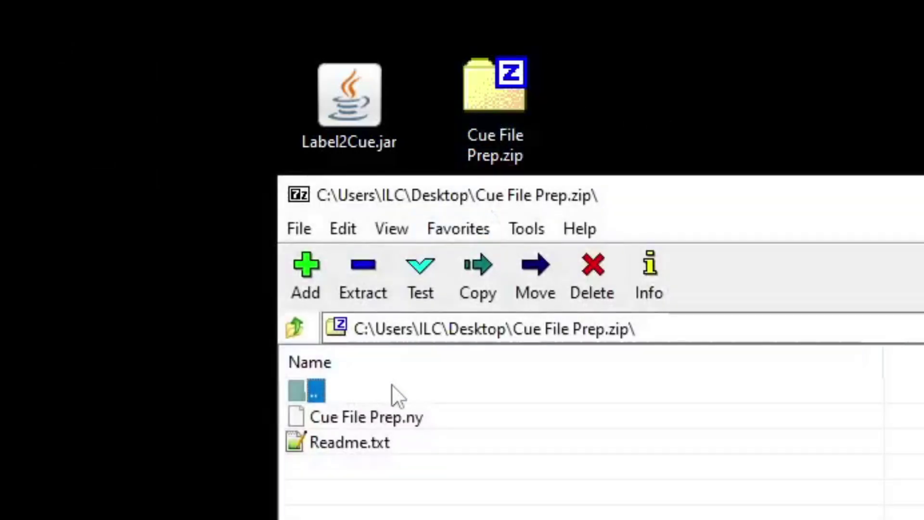
left_click_drag(385, 426, 631, 67)
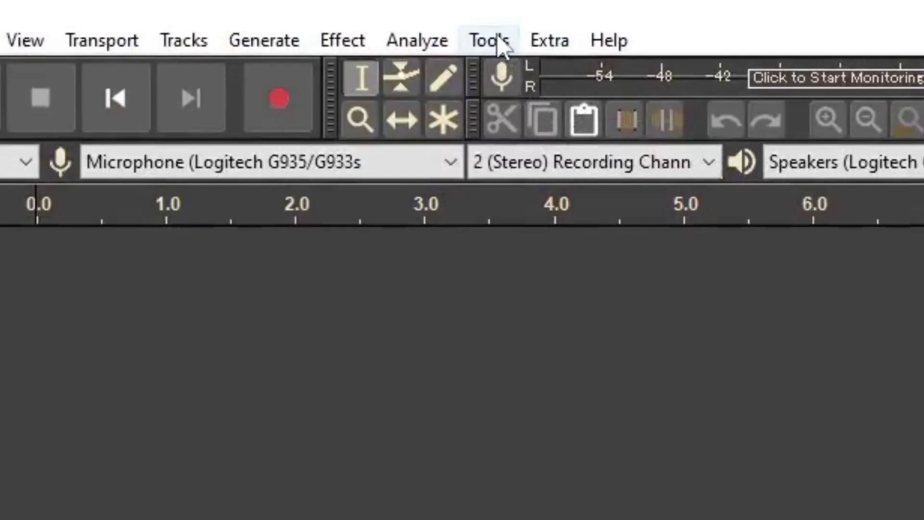
Step: Install Desktop\Cue File Prep.ny with the Nyquist Plug-in Installer and dismiss the success message
left_click(496, 41)
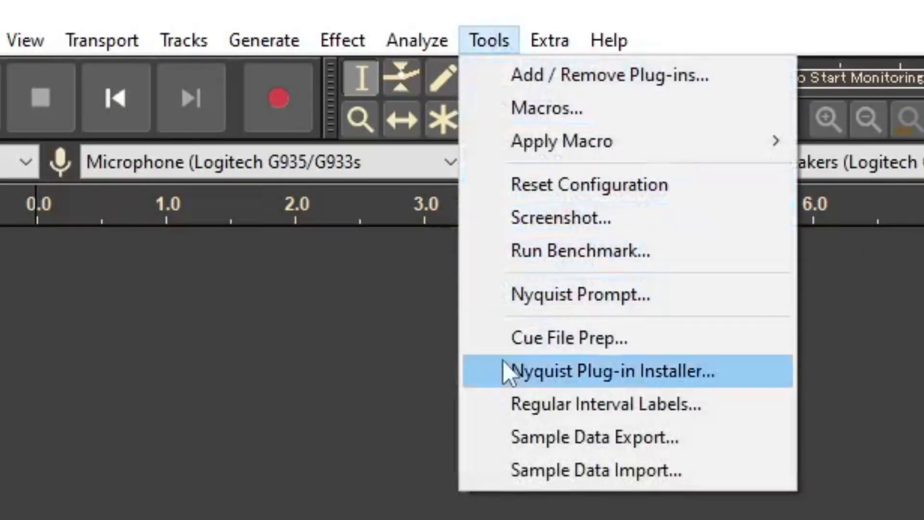
left_click(503, 361)
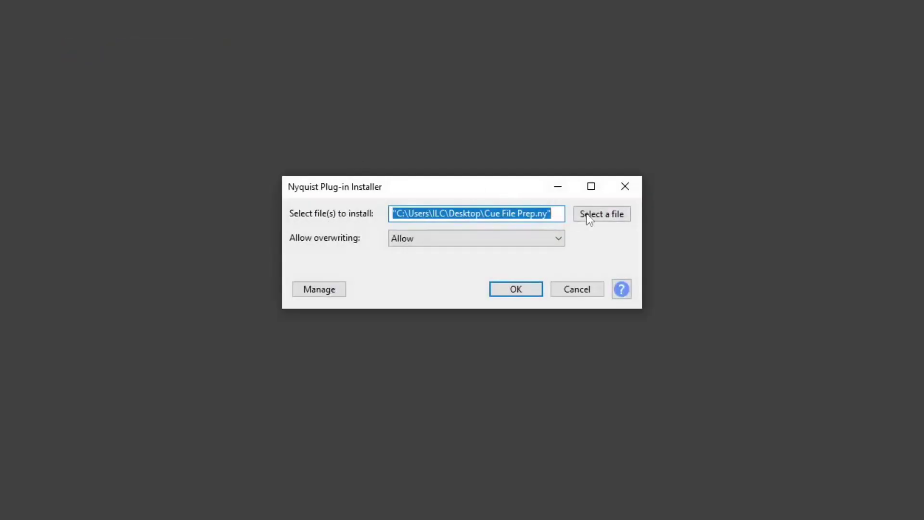
left_click(588, 214)
left_click(317, 276)
left_click_drag(420, 178, 327, 14)
double_click(475, 188)
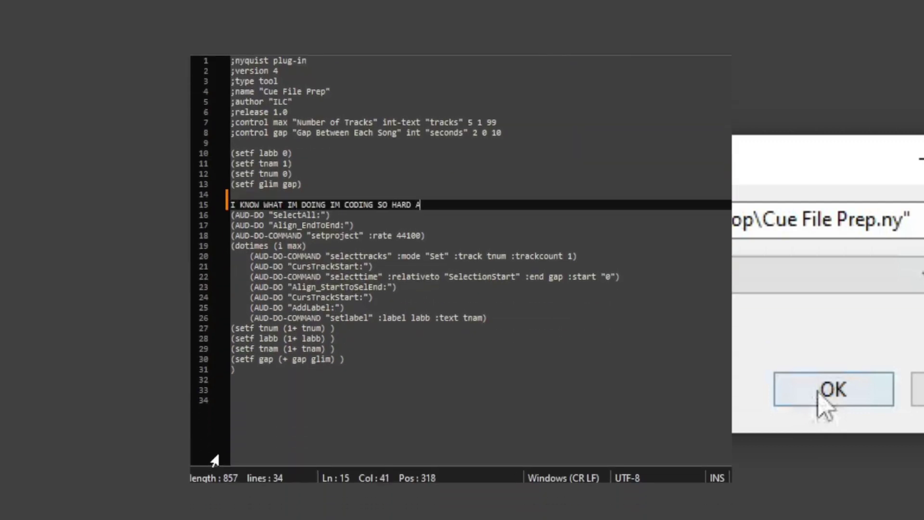
left_click(818, 391)
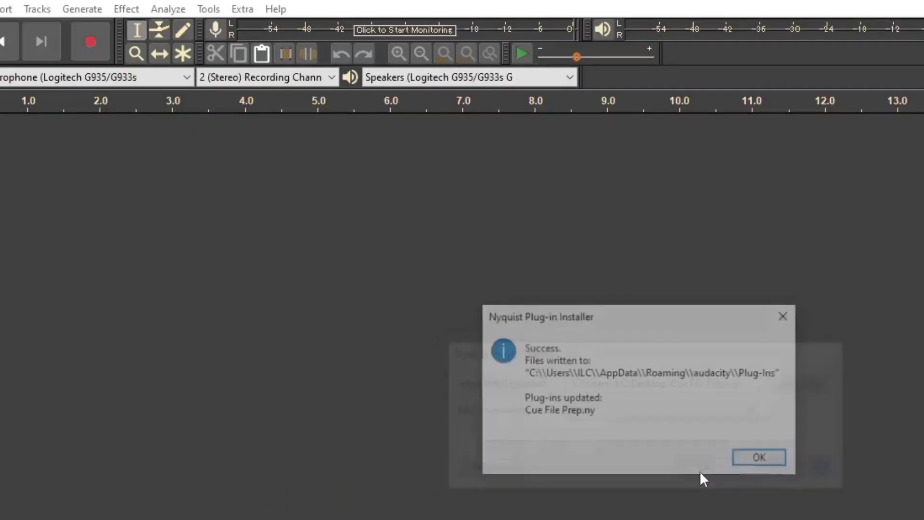
left_click(752, 464)
left_click(208, 9)
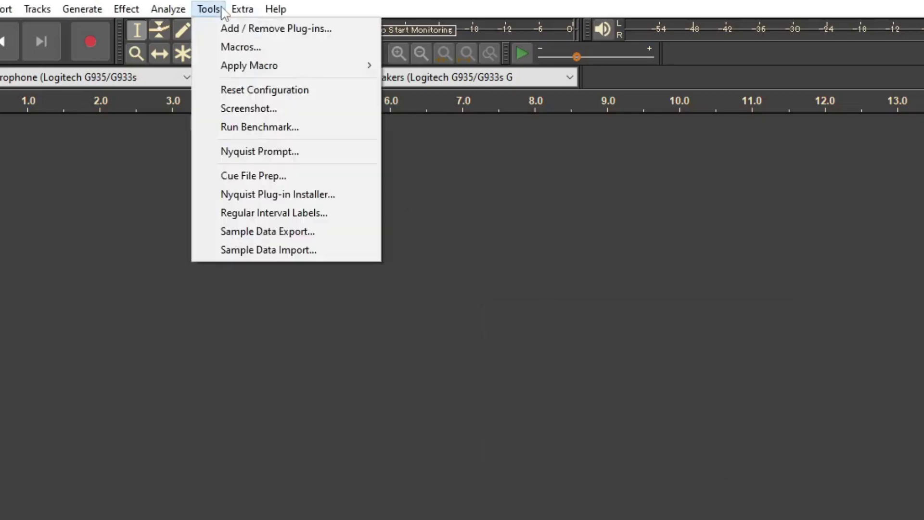
Step: Enable the Cue File Prep.ny entry in the Add / Remove Plug-ins manager
left_click(211, 9)
left_click(210, 10)
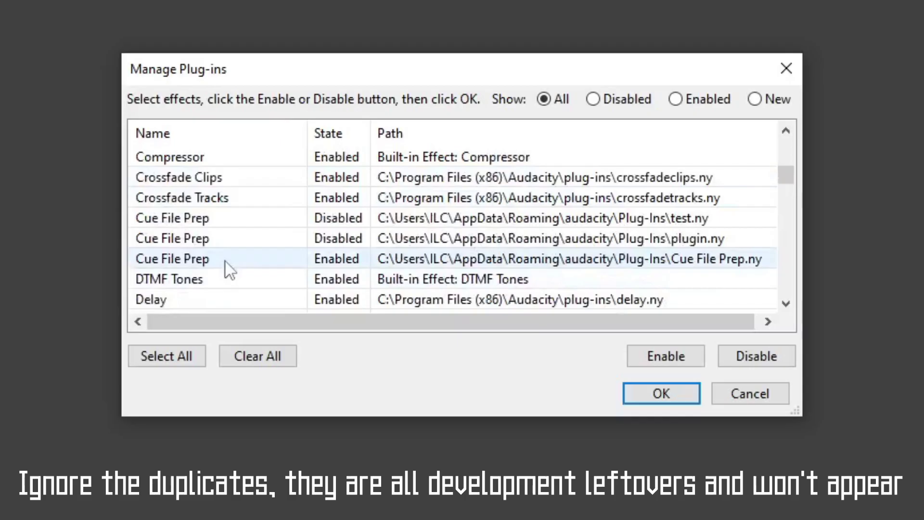
left_click(227, 263)
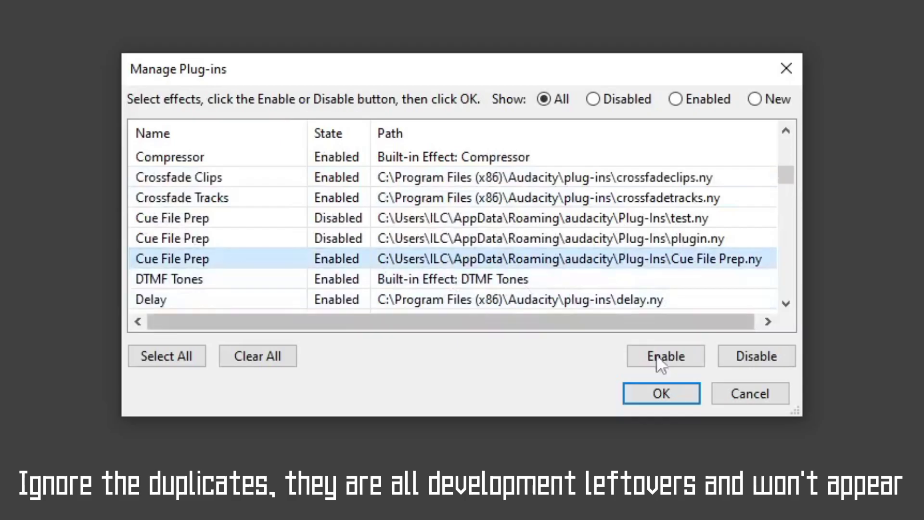
left_click(661, 362)
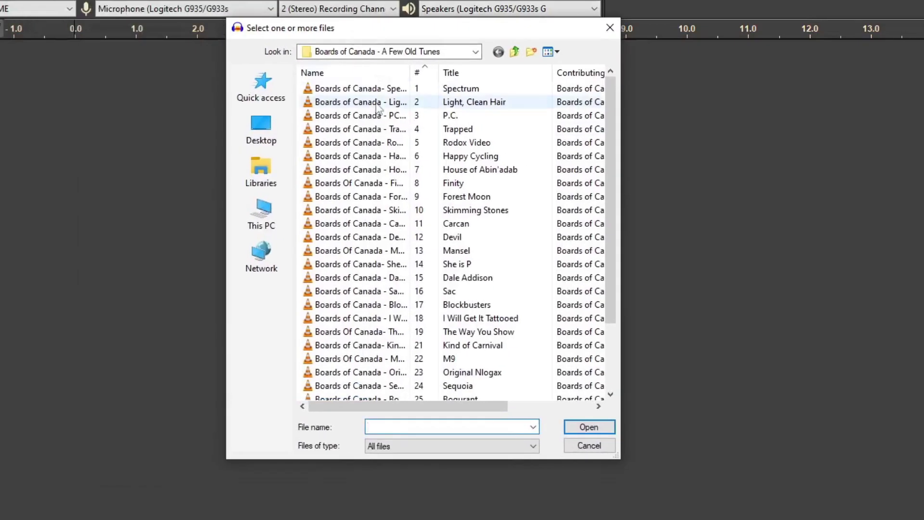
Step: Import the first four MP3s, Spectrum through Trapped, as separate stereo tracks
left_click(359, 88)
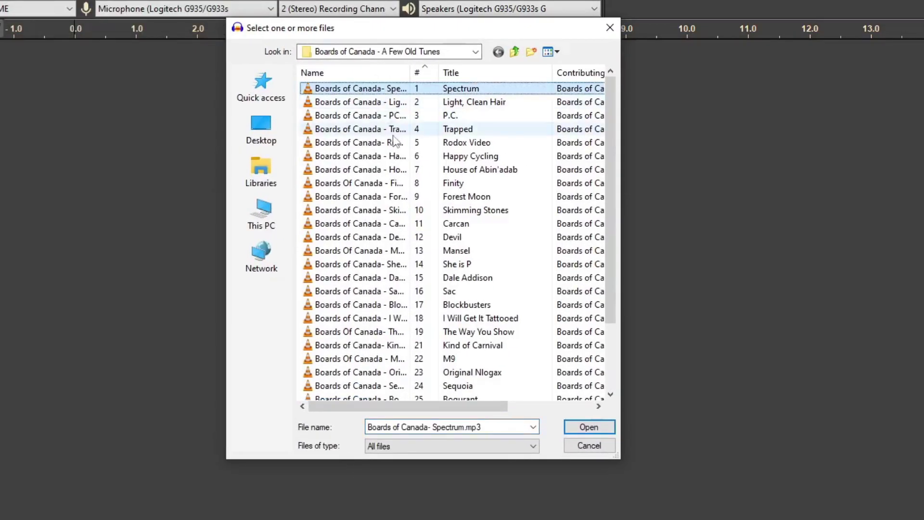
left_click(388, 129, "shift")
left_click(596, 445)
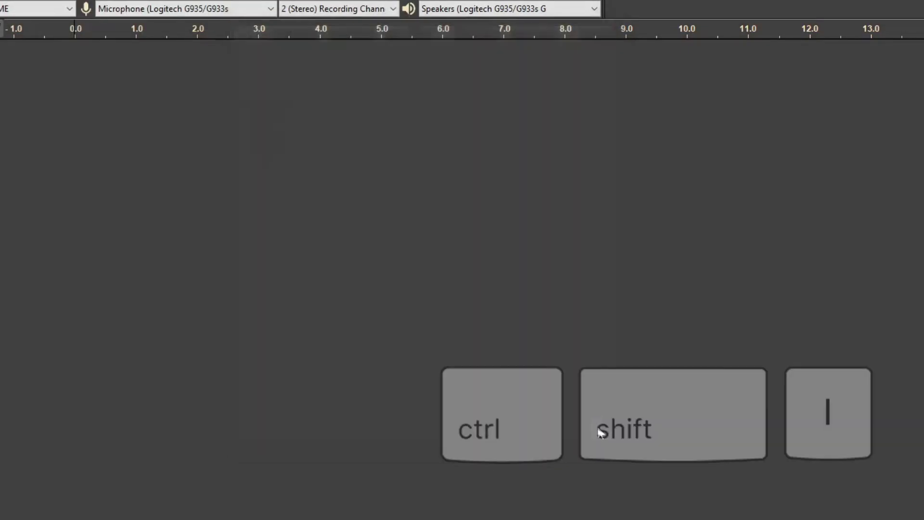
left_click(20, 48)
mouse_move(313, 337)
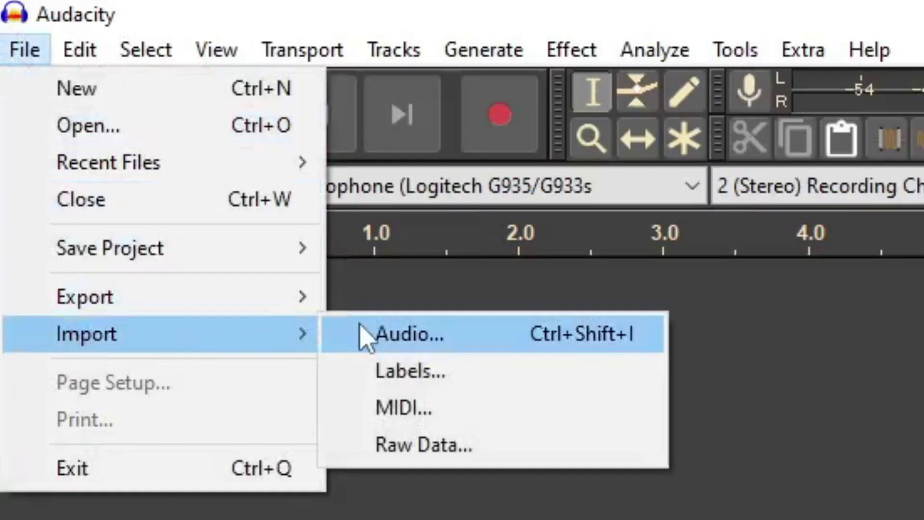
left_click(734, 49)
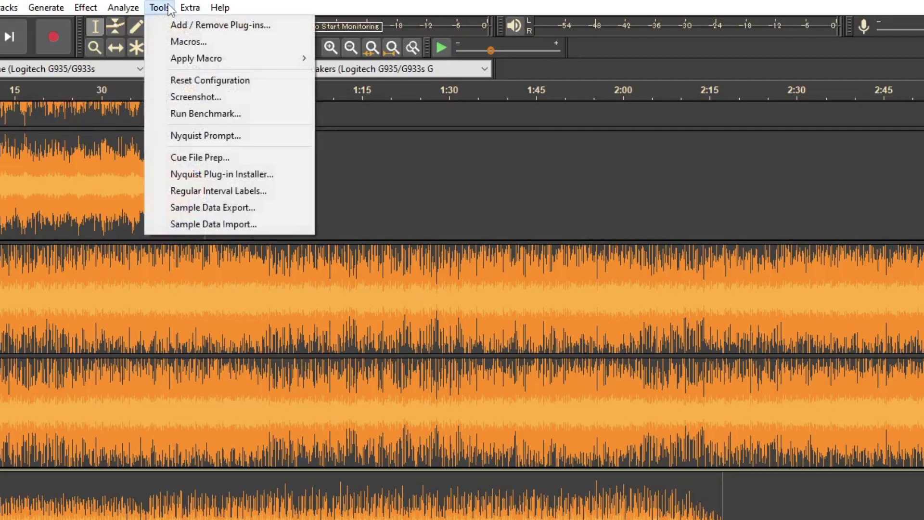
left_click(192, 158)
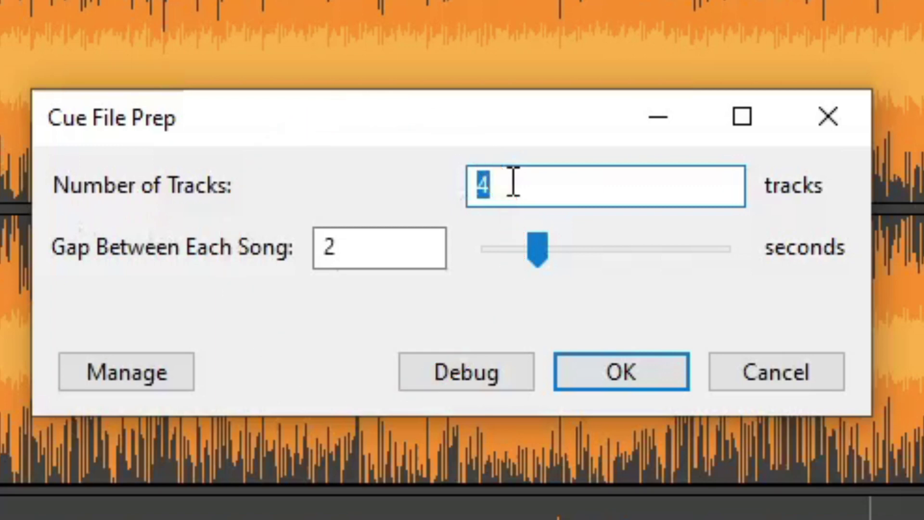
Step: Run Cue File Prep with 4 tracks and a 2-second gap between songs
left_click(583, 387)
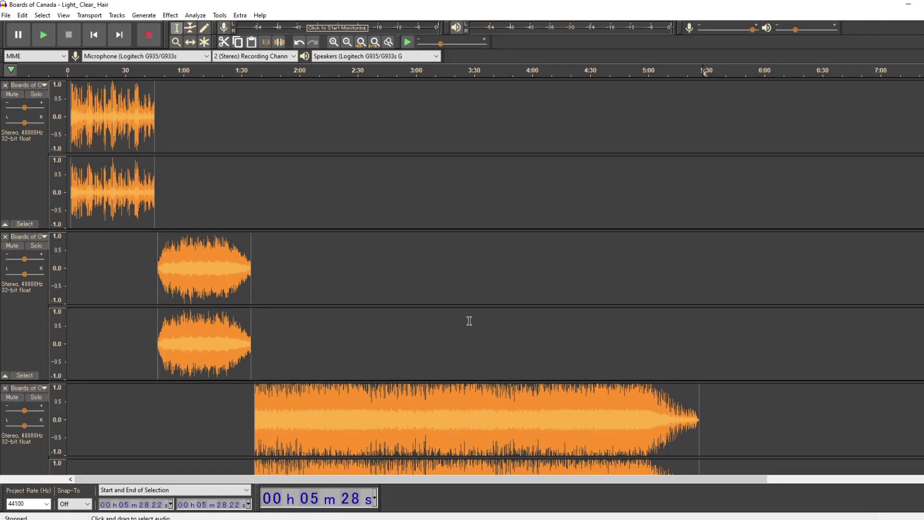
scroll(441, 307, "down", 5)
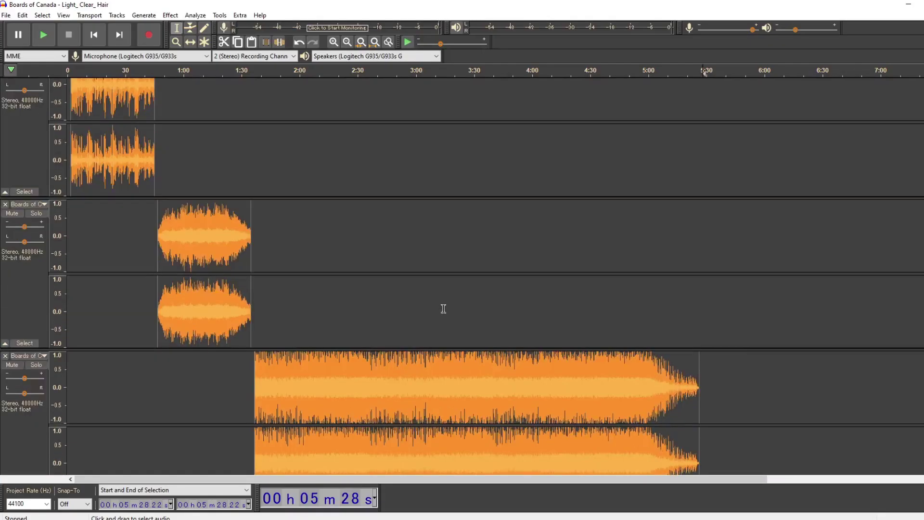
scroll(431, 297, "down", 3)
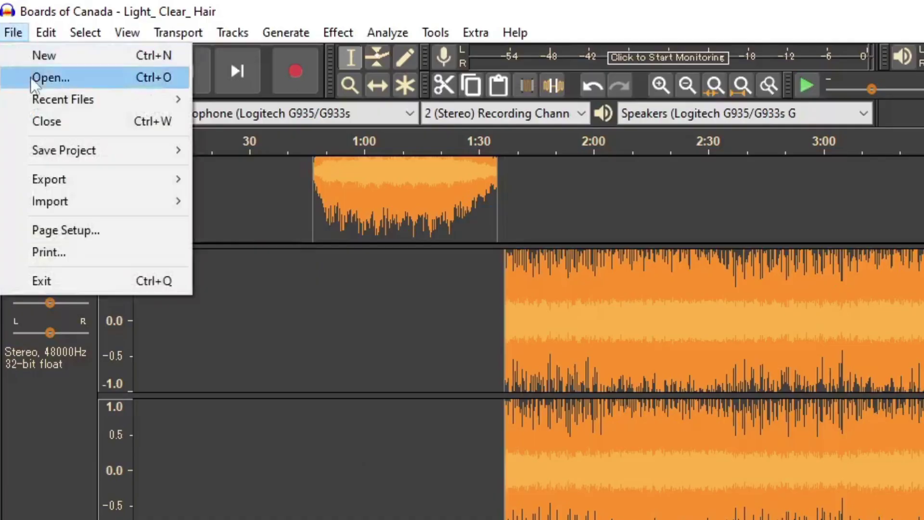
Step: Export the mix as a WAV file named test.bin, overwriting the existing copy
mouse_move(82, 183)
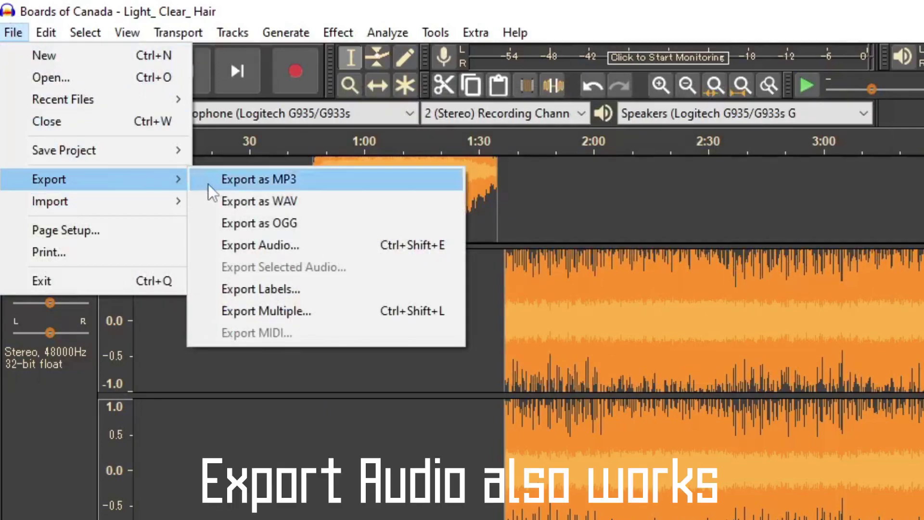
left_click(224, 200)
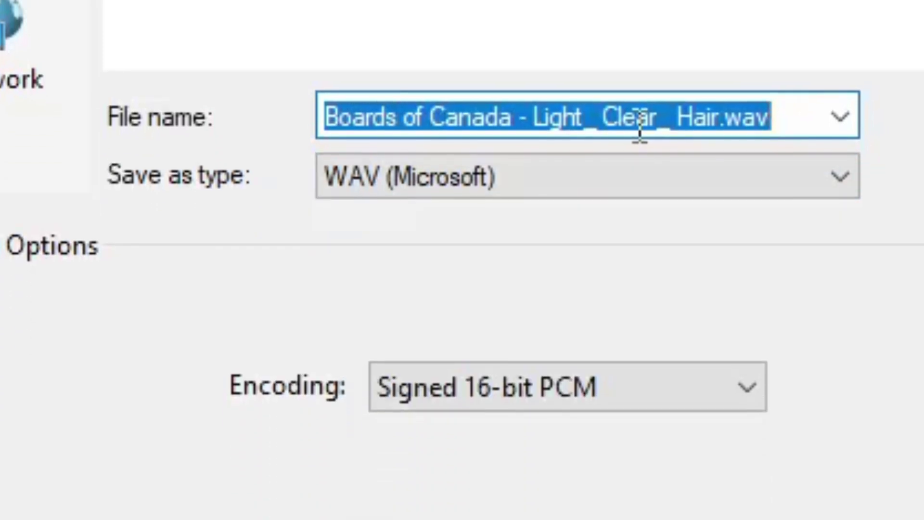
type("tes")
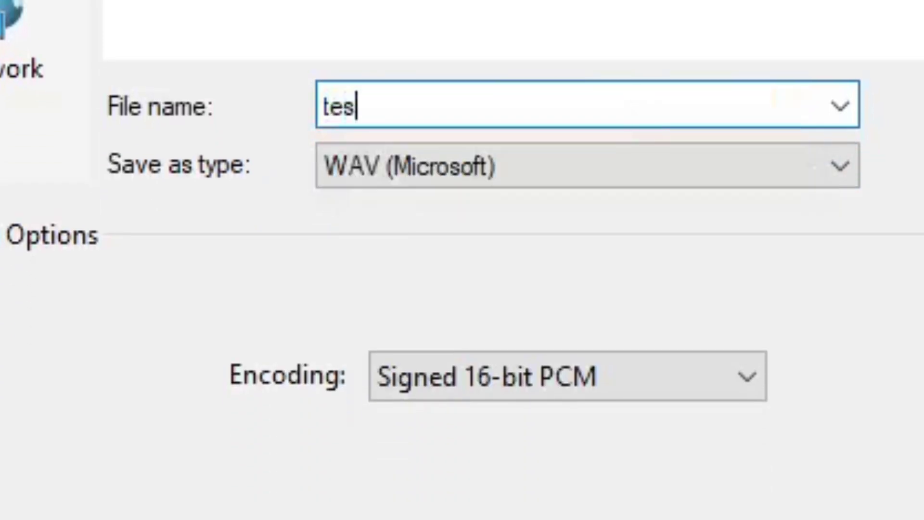
type("t.")
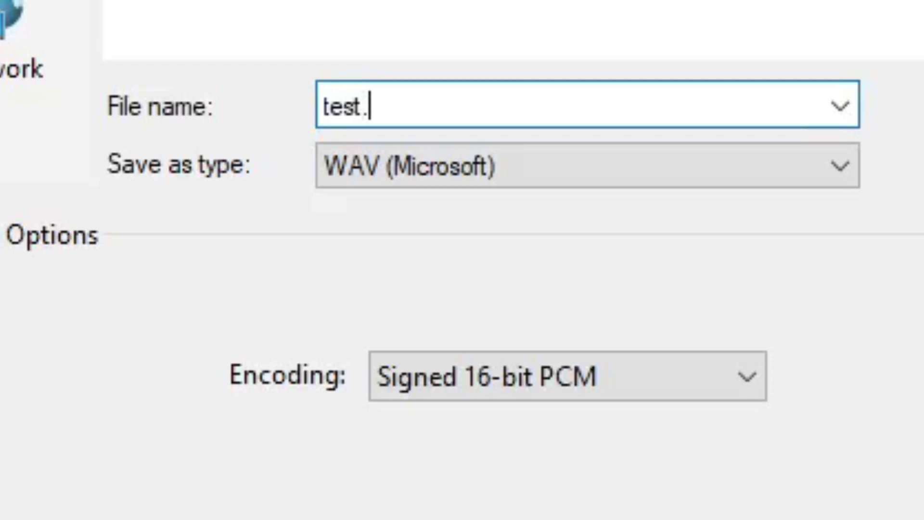
type("bin")
key("Return")
left_click(556, 290)
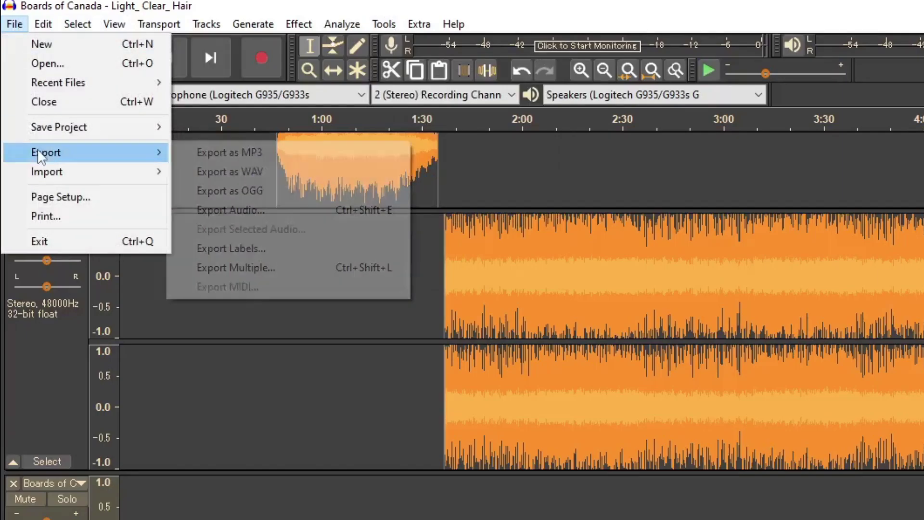
Step: Export the labels to Label Track.txt on the desktop, replacing the older file
mouse_move(91, 152)
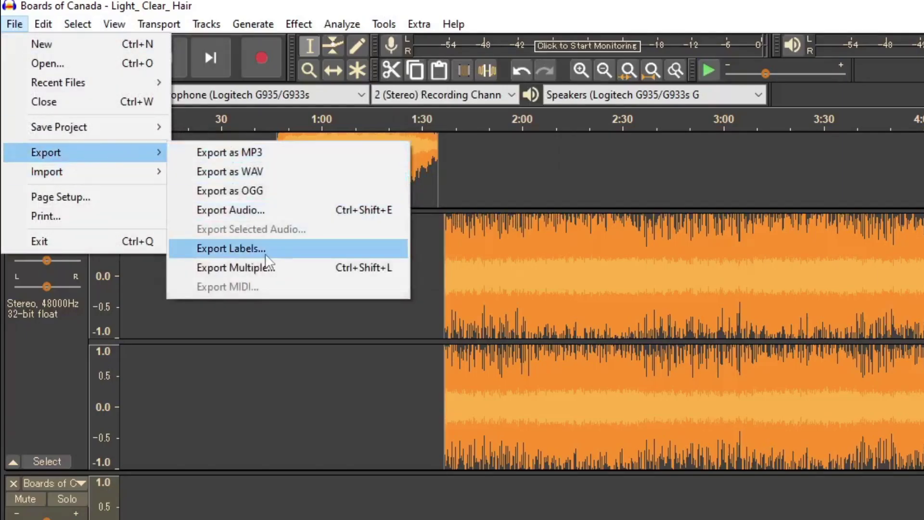
left_click(236, 249)
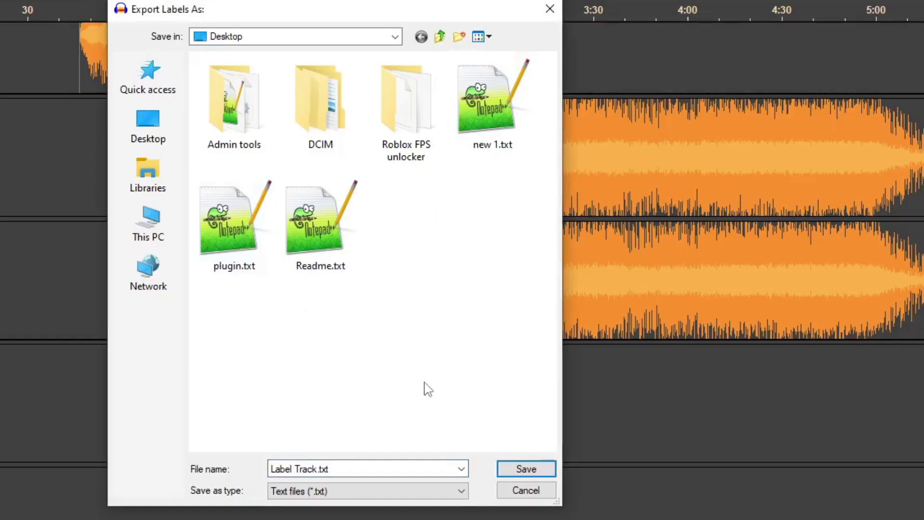
left_click(522, 472)
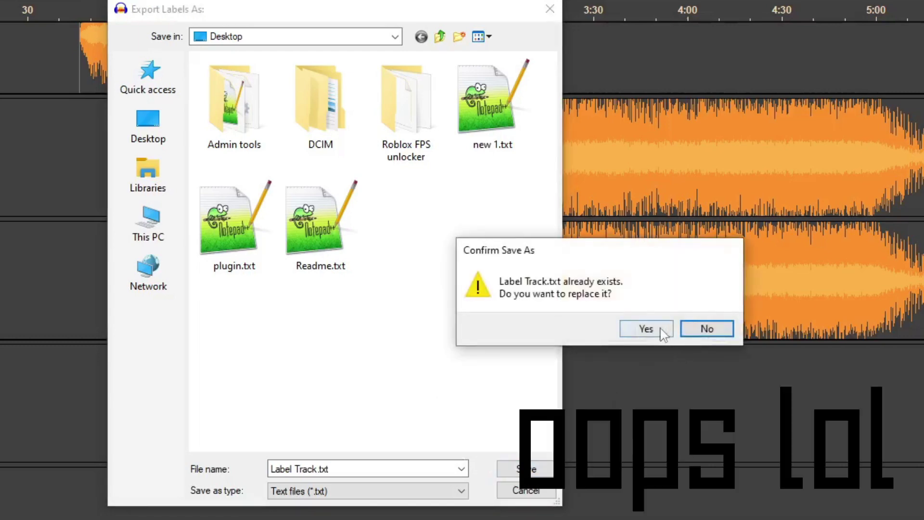
left_click(646, 329)
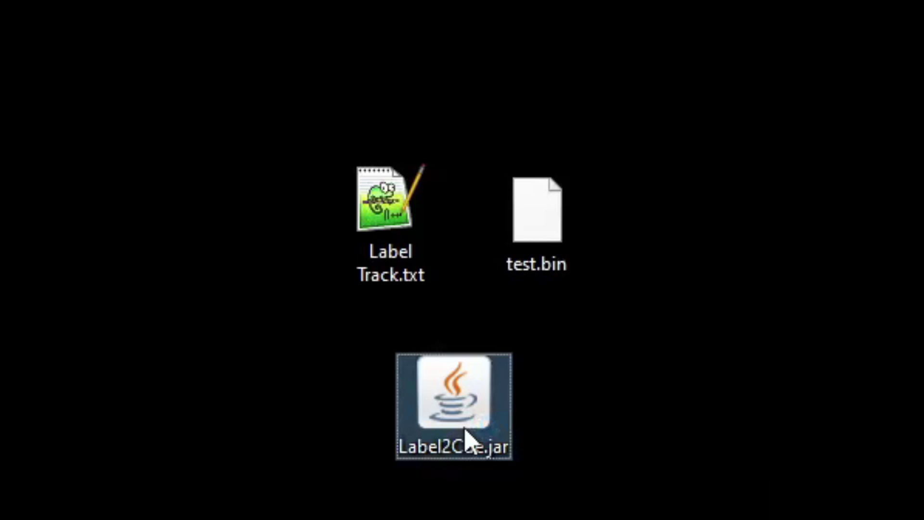
Step: Convert Label Track.txt in Label2Cue into a cue file for test.bin
left_click(304, 391)
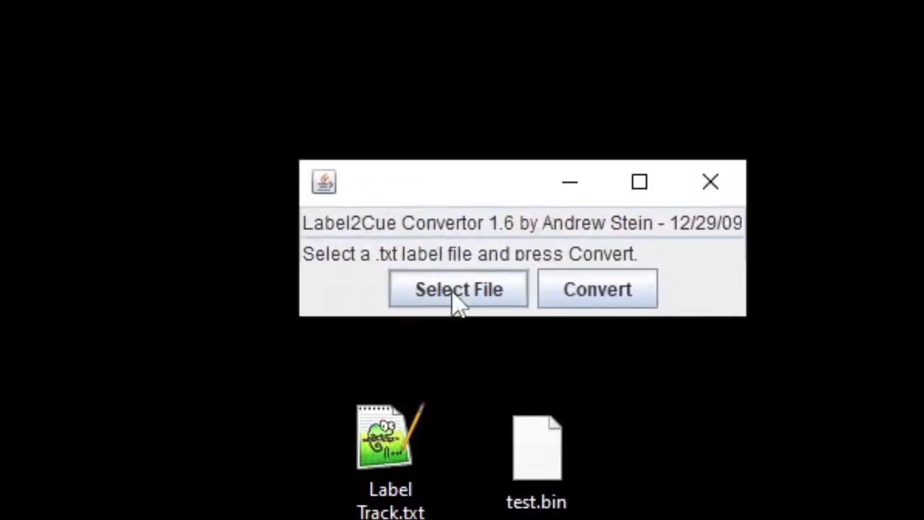
left_click(452, 58)
left_click(652, 62)
left_click(342, 99)
left_click_drag(433, 346, 598, 340)
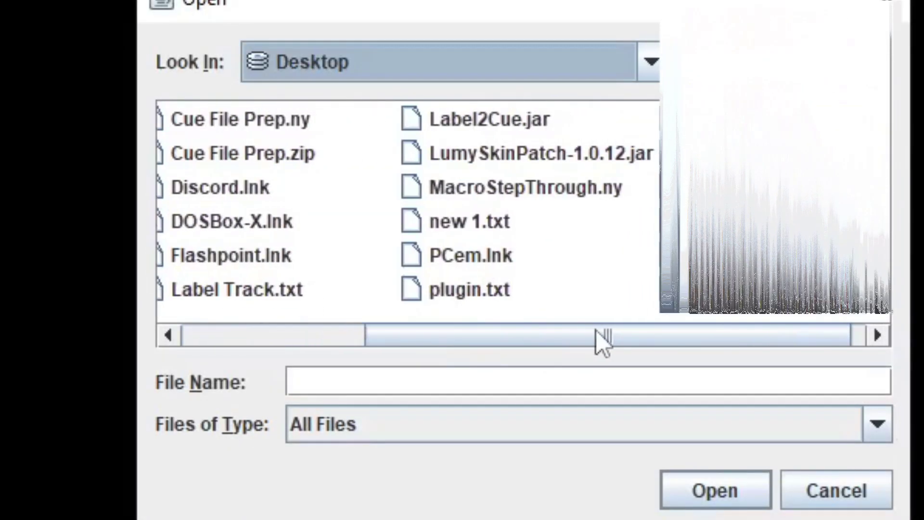
double_click(222, 289)
left_click(598, 290)
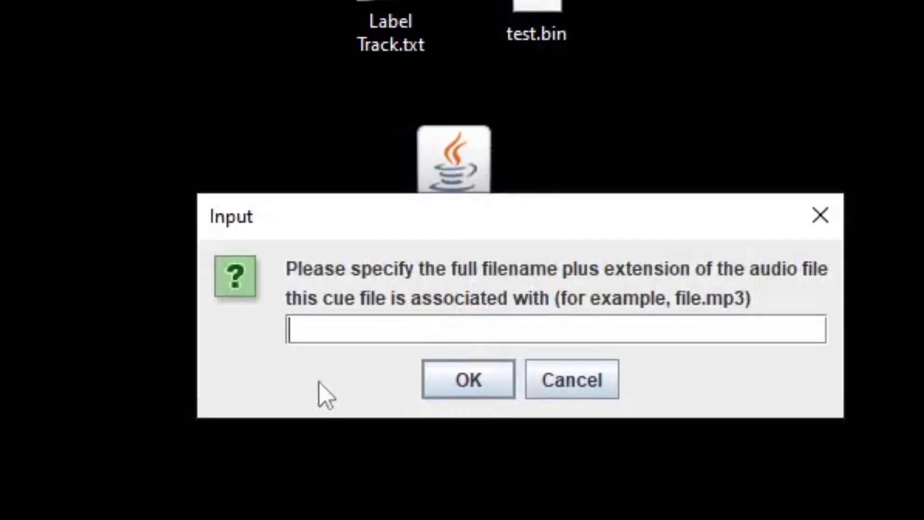
type("test.bin")
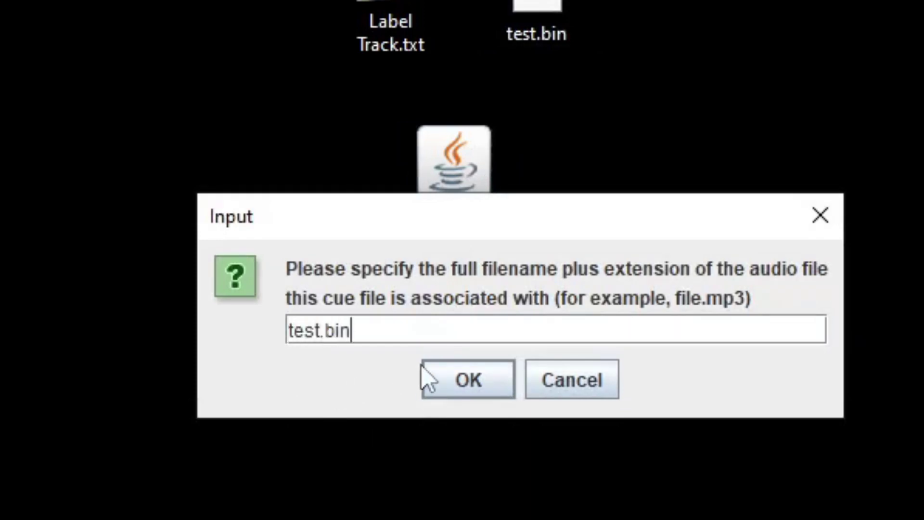
left_click(452, 380)
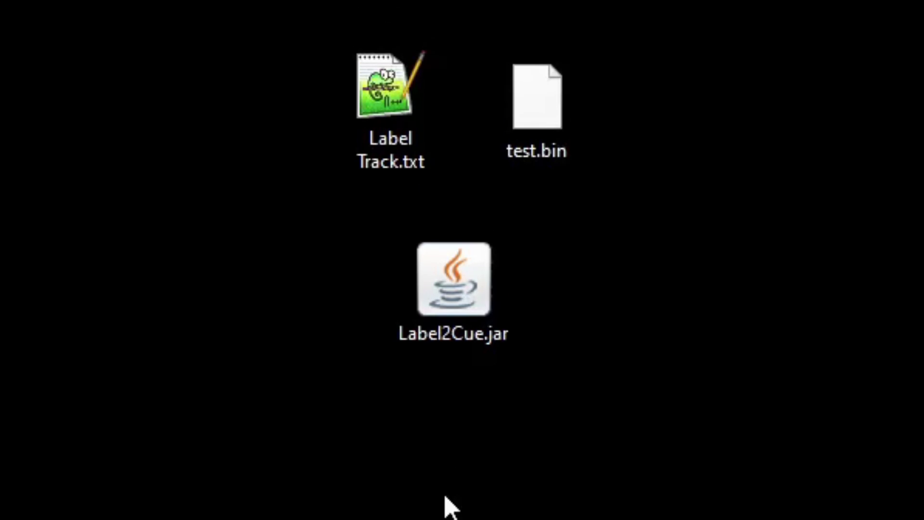
Step: Arrange the desktop icons so test.cue sits beside test.bin
left_click_drag(178, 281, 284, 281)
left_click_drag(414, 192, 148, 160)
left_click_drag(268, 281, 410, 170)
left_click(645, 295)
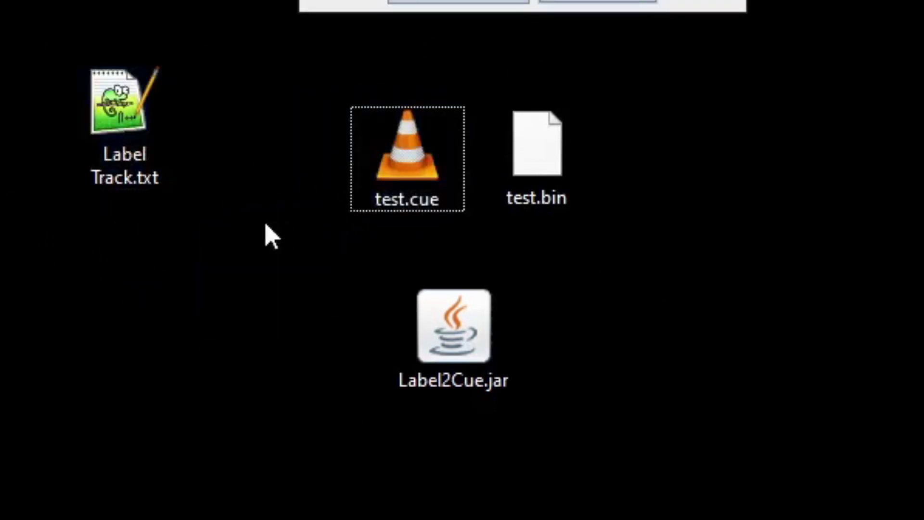
left_click(124, 159)
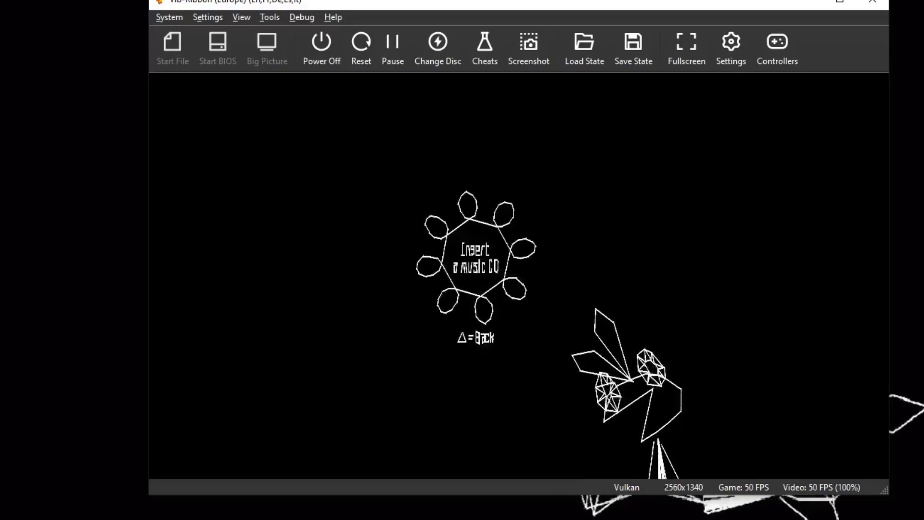
Step: Insert test.cue into the running Vib-Ribbon game via Change Disc > From File
left_click(434, 46)
left_click(464, 52)
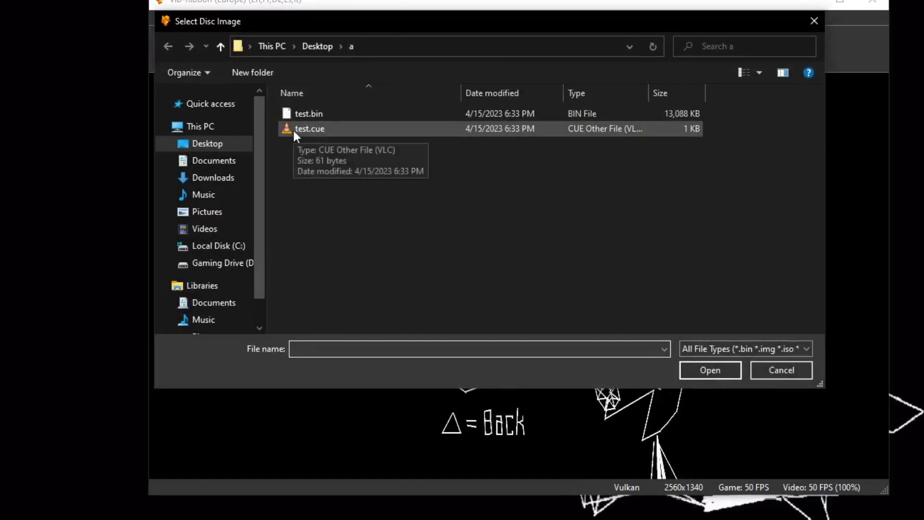
double_click(293, 129)
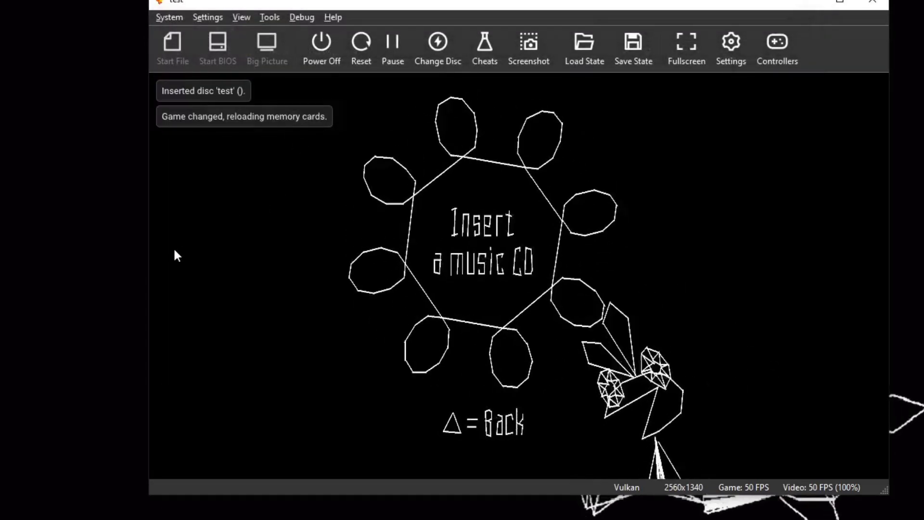